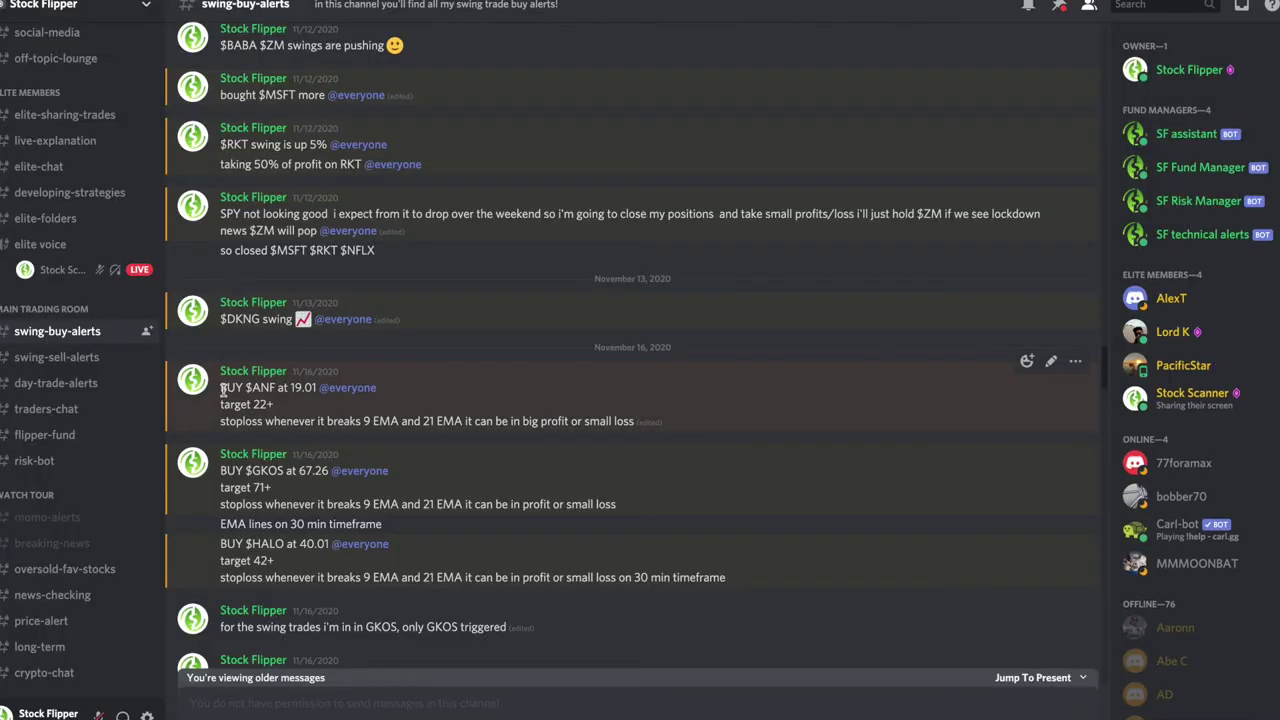
- Highlight the BUY $ANF at 19.01 alert and its stoploss line in Discord, then clear the selection
drag(222, 388, 260, 402)
mouse_move(368, 410)
mouse_down()
mouse_move(590, 421)
mouse_move(490, 421)
mouse_move(318, 372)
mouse_move(348, 421)
mouse_up()
click(308, 388)
- Select the ANF alert line, then add horizontal levels at 17.32 and 18.99 on the ANF 30-minute chart
triple_click(306, 388)
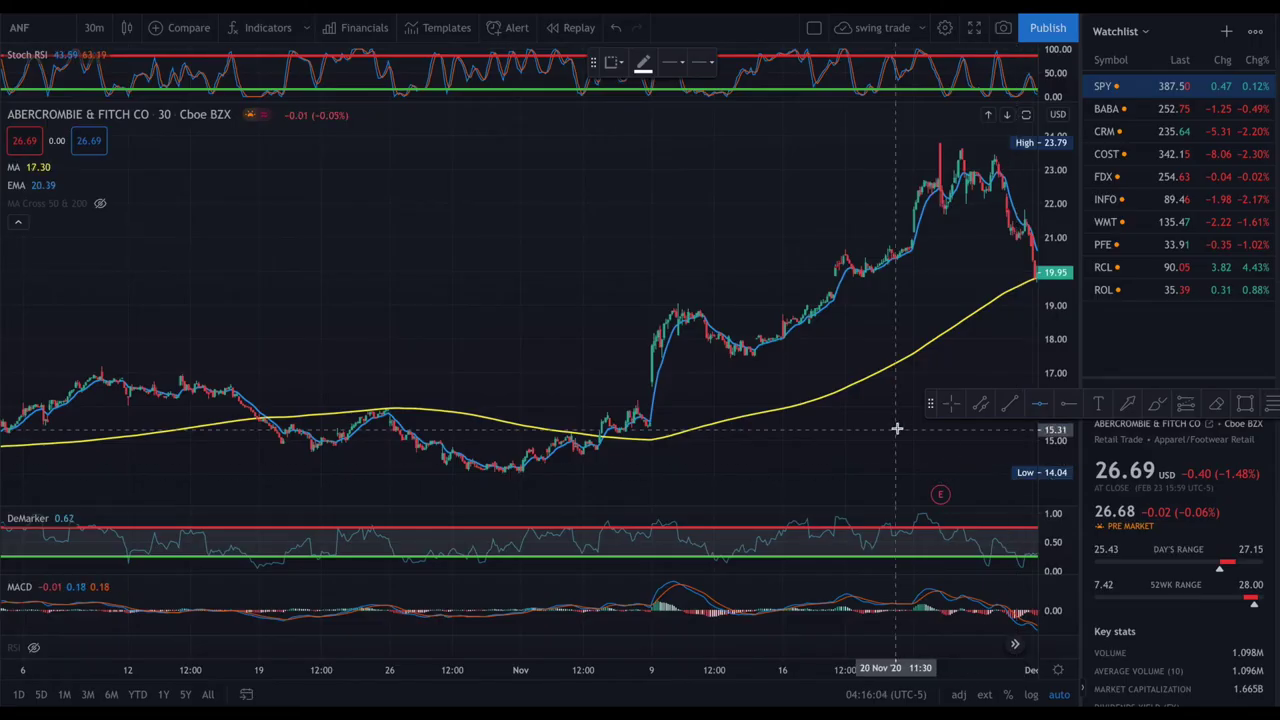
scroll(866, 434, up, 2)
scroll(690, 360, down, 3)
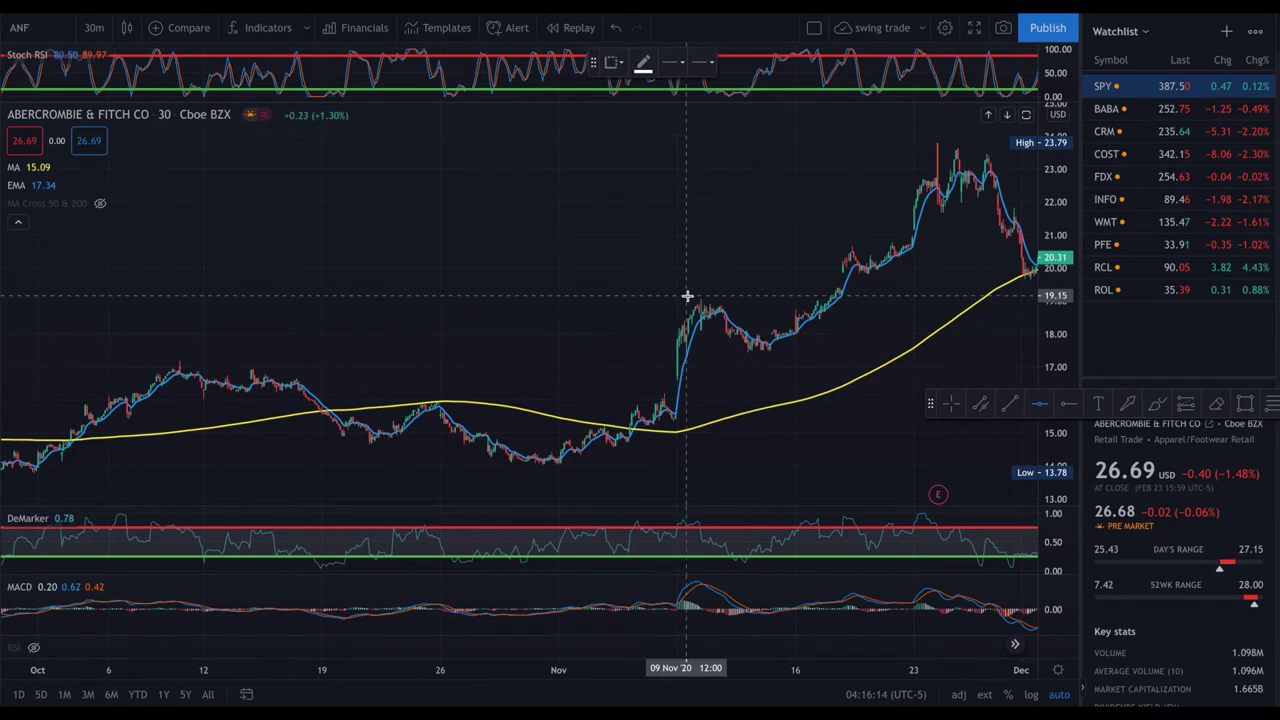
click(788, 356)
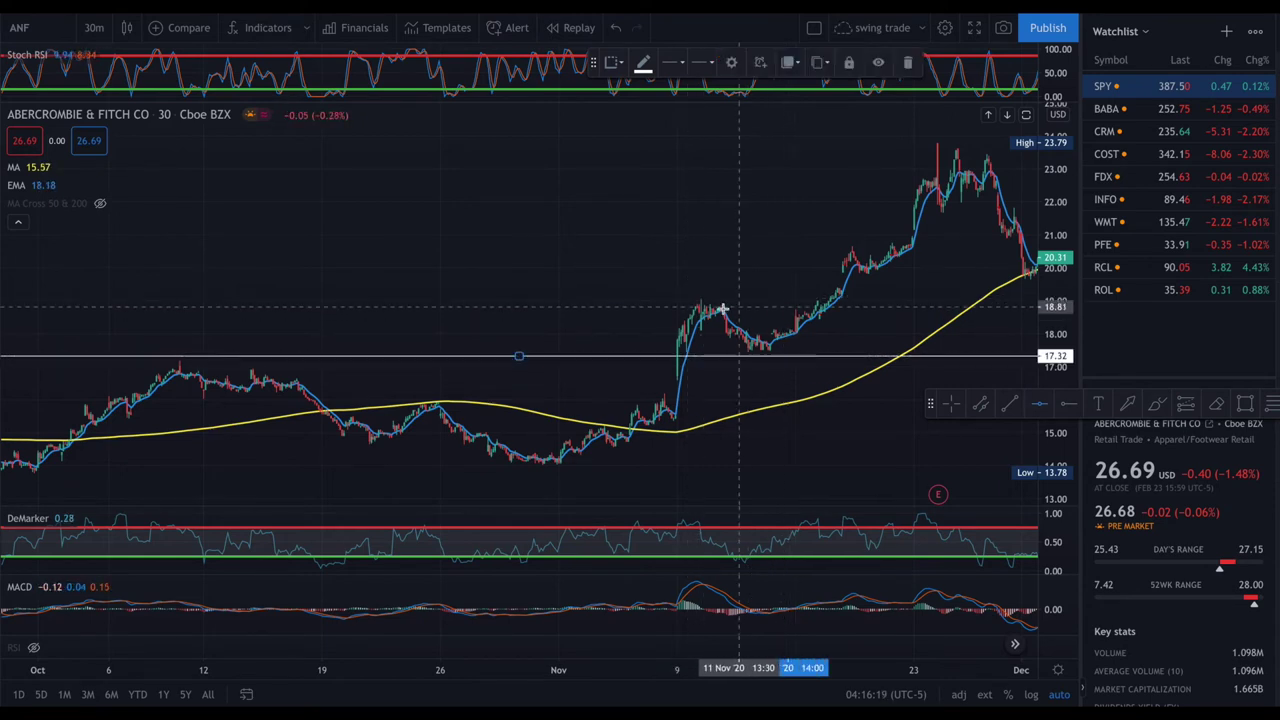
click(677, 300)
- Bring the December candles into view and measure the rise from the 18.89 level toward 20.79
scroll(851, 394, up, 2)
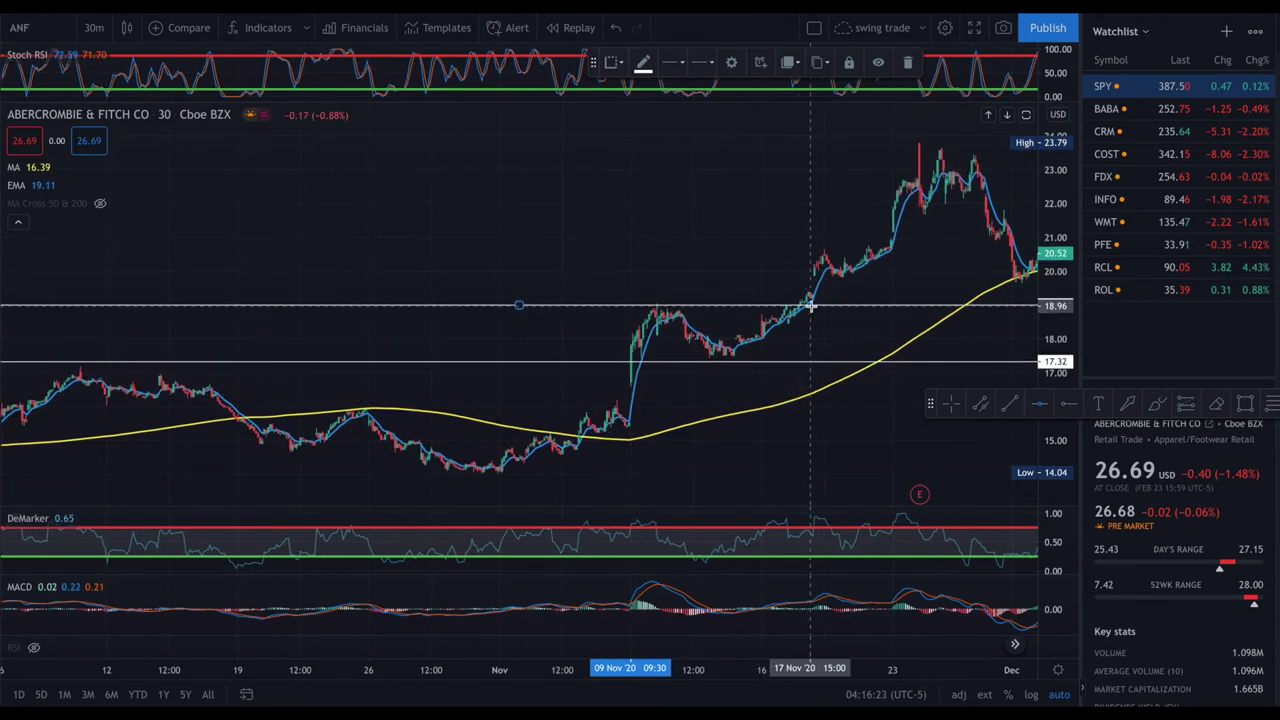
drag(805, 300, 719, 131)
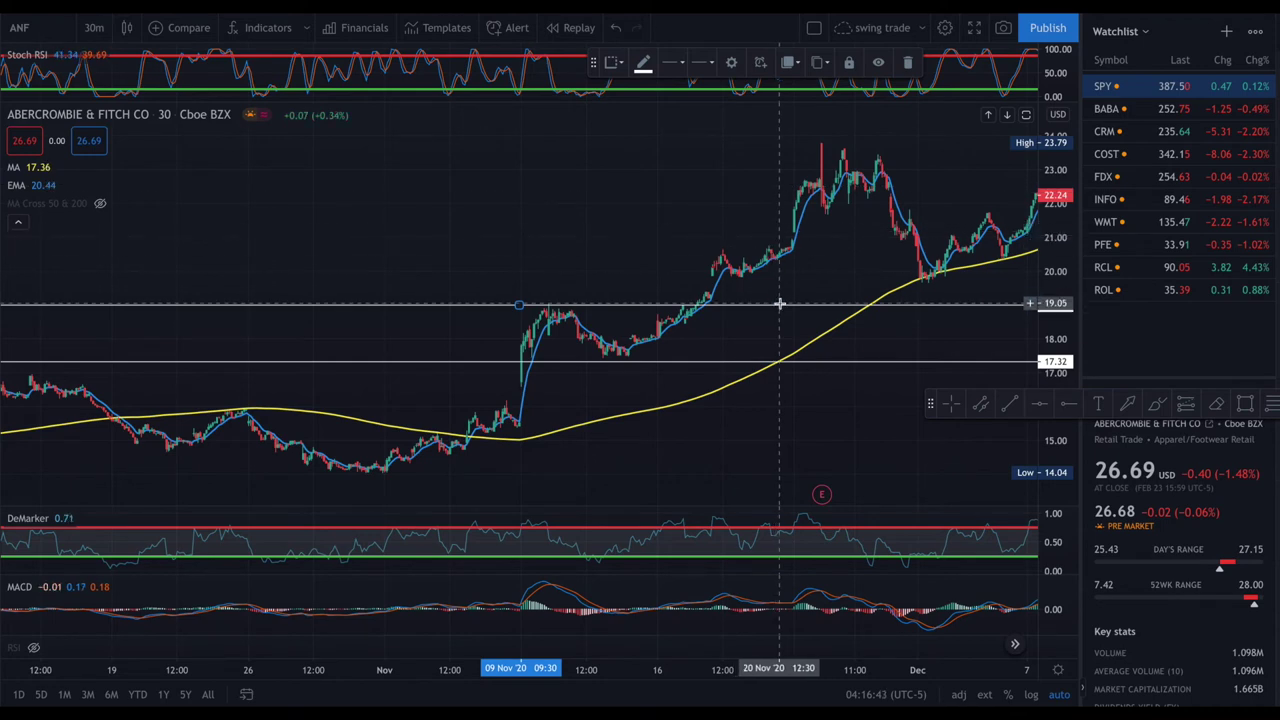
scroll(715, 290, up, 1)
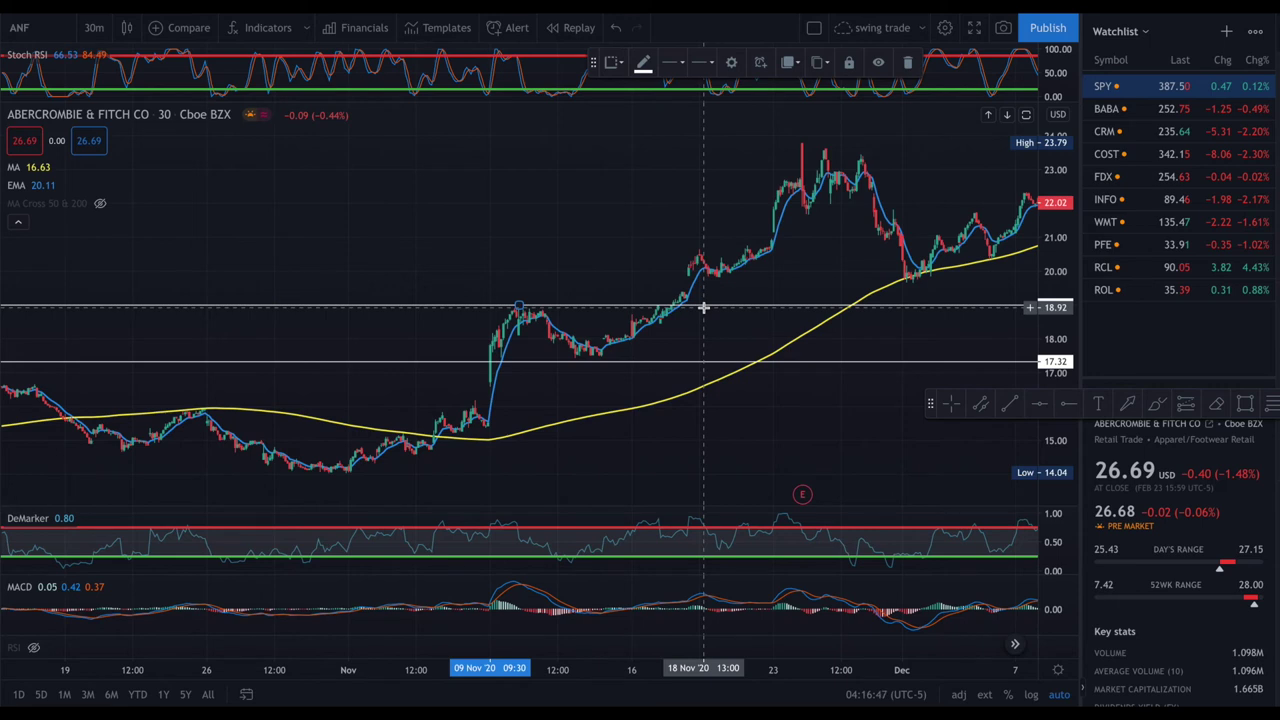
shift+click(697, 301)
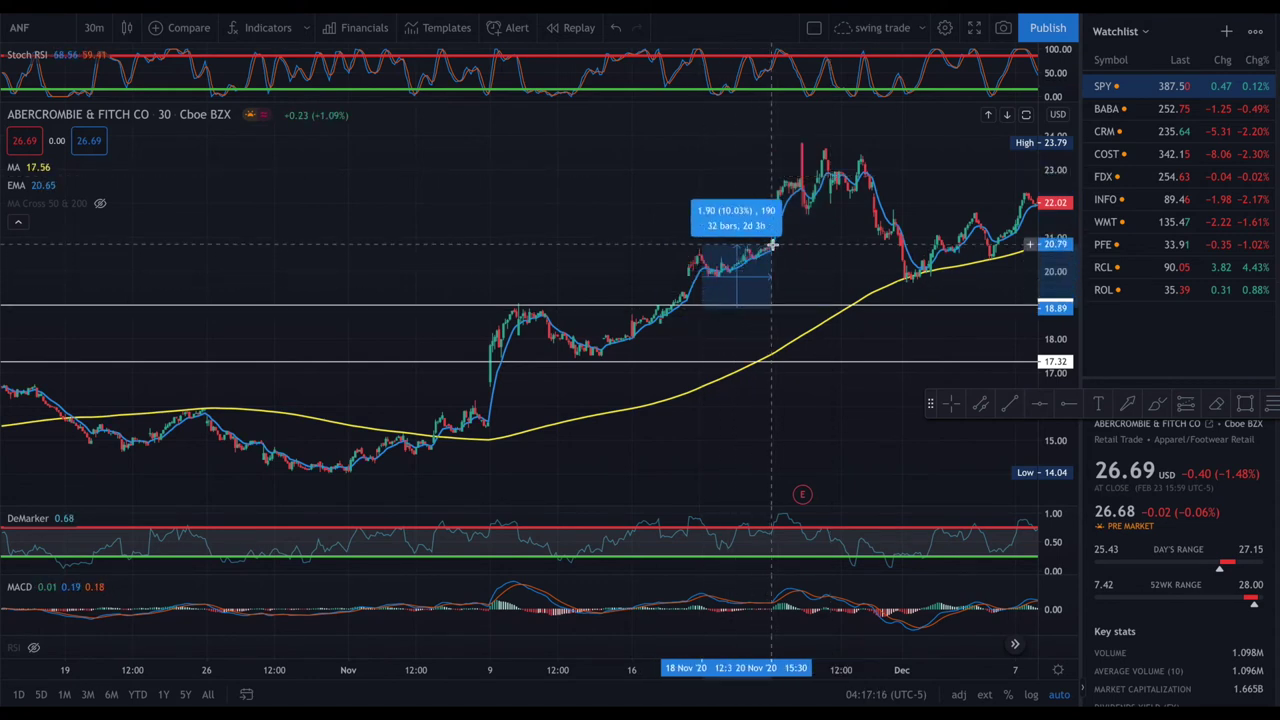
- Finish the 10.03% measurement and draw two rising ANF trendlines from the mid-November low and November 9 peak
click(830, 304)
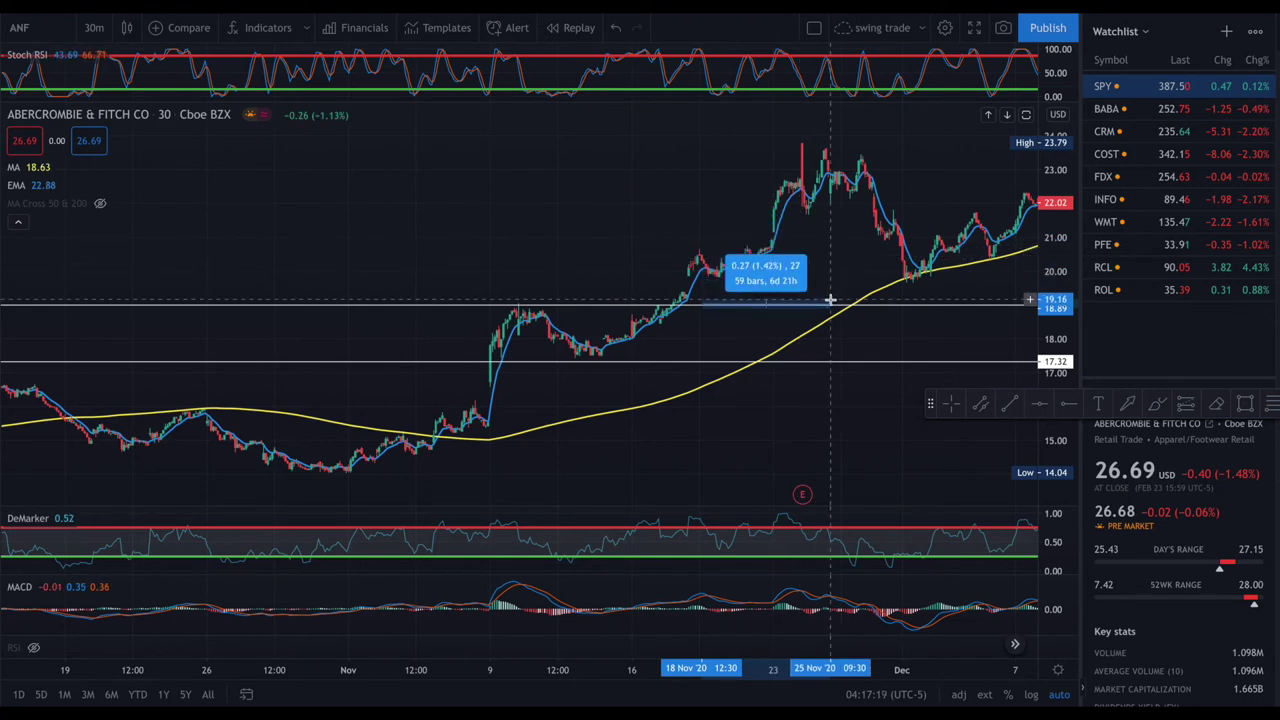
click(1012, 403)
click(640, 335)
click(782, 250)
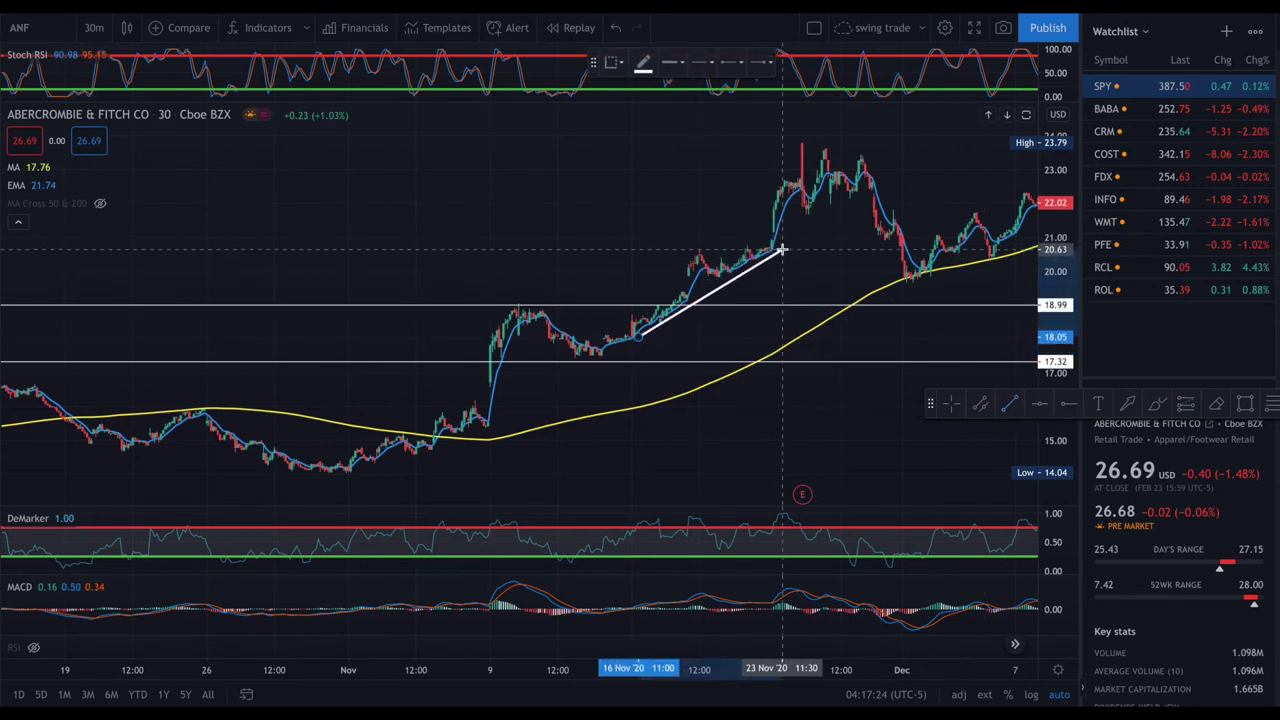
click(515, 300)
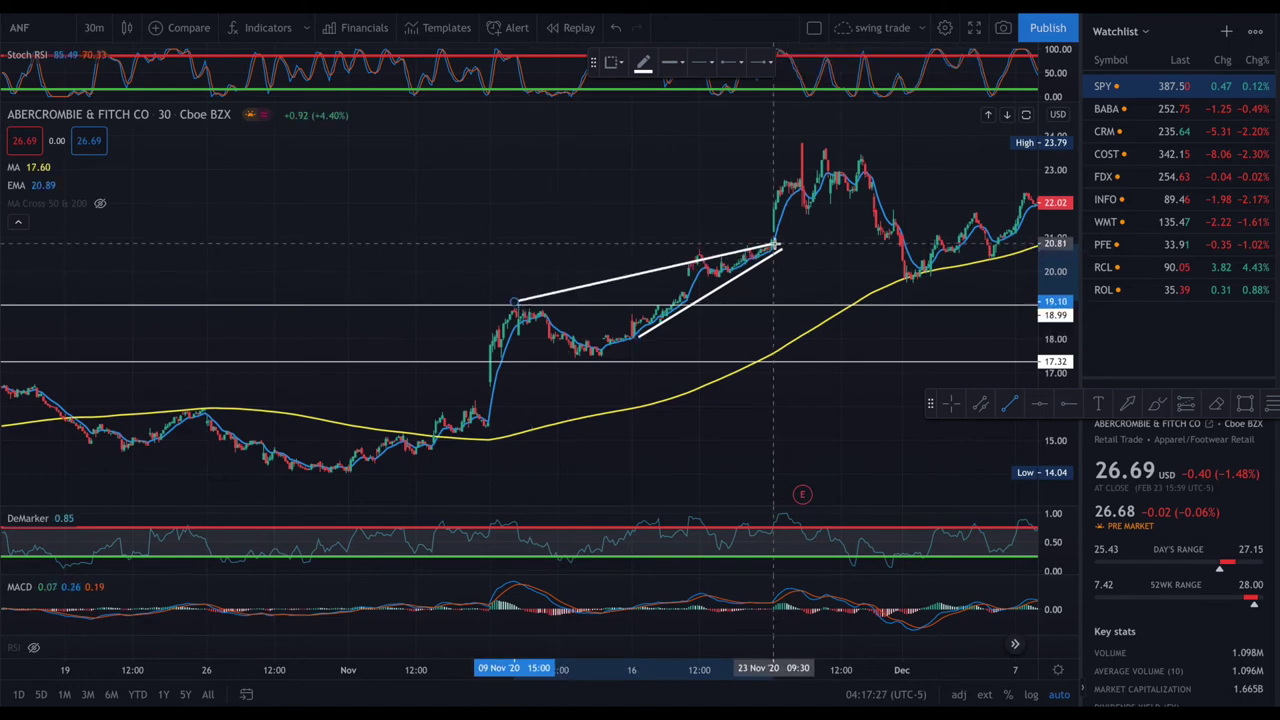
click(775, 244)
scroll(860, 351, up, 1)
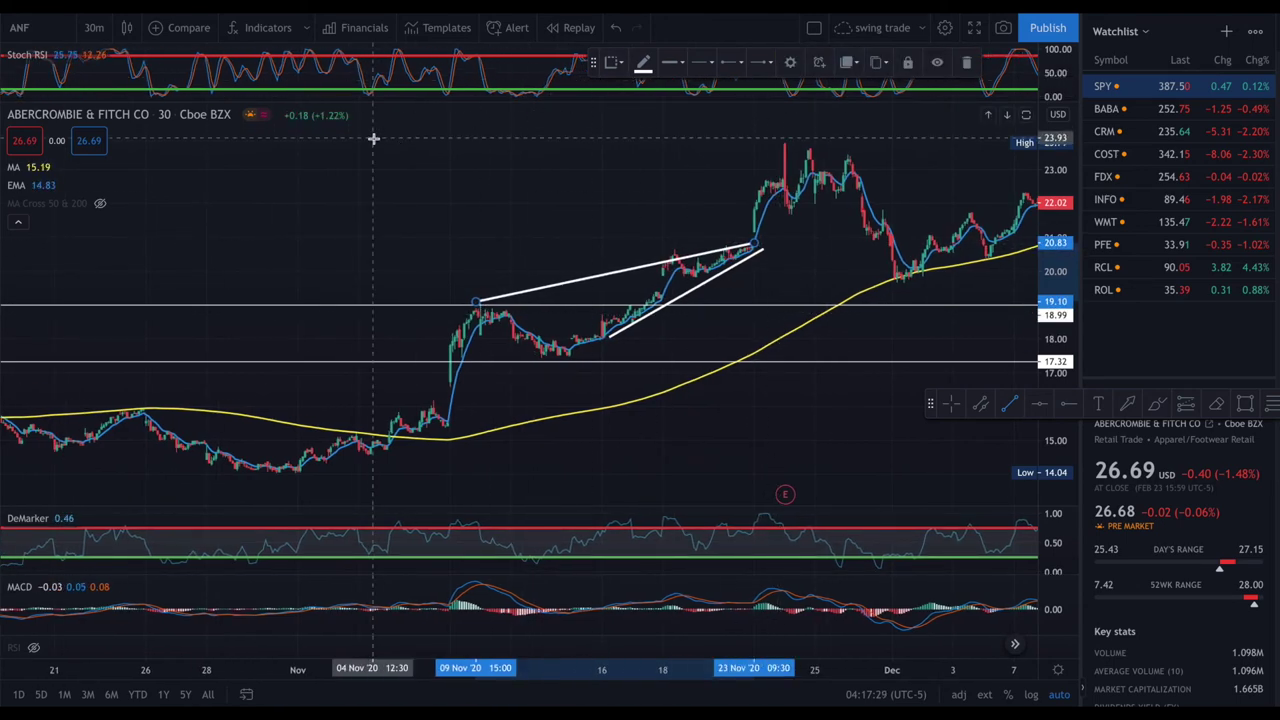
click(664, 220)
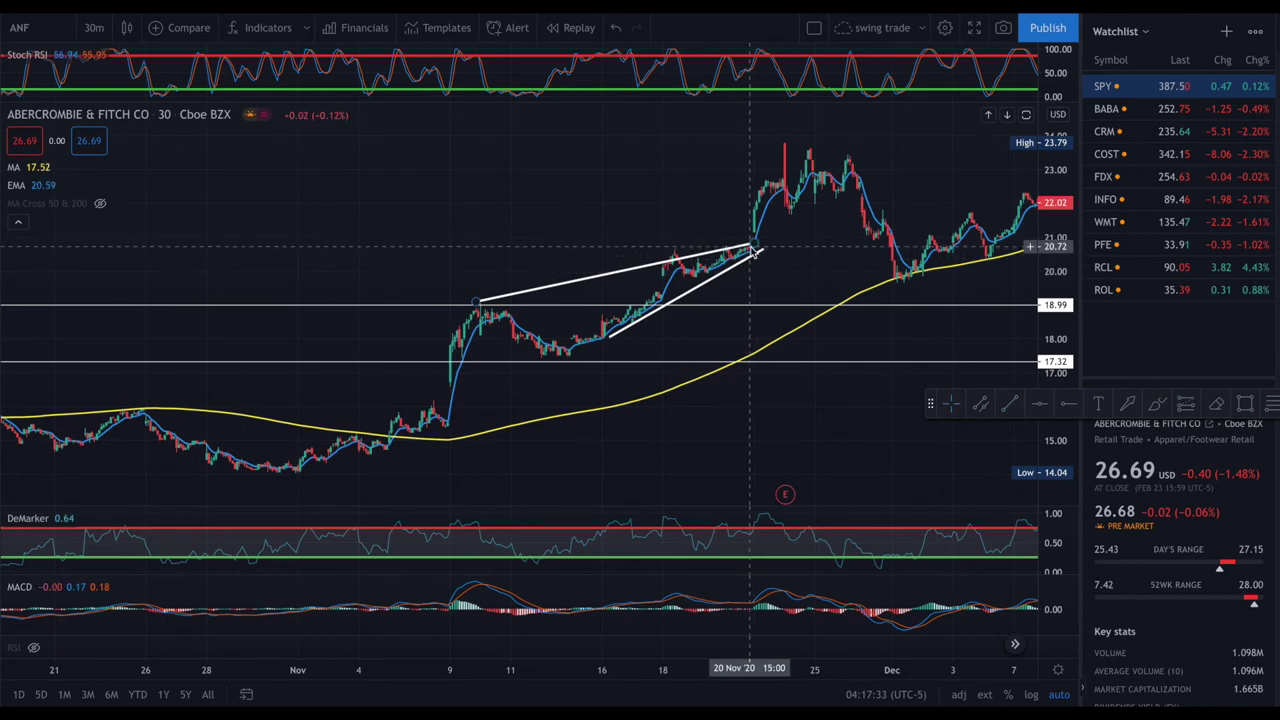
- Check the earnings details, switch ANF to daily candles and measure the 49.46% gain to February
click(785, 494)
click(787, 150)
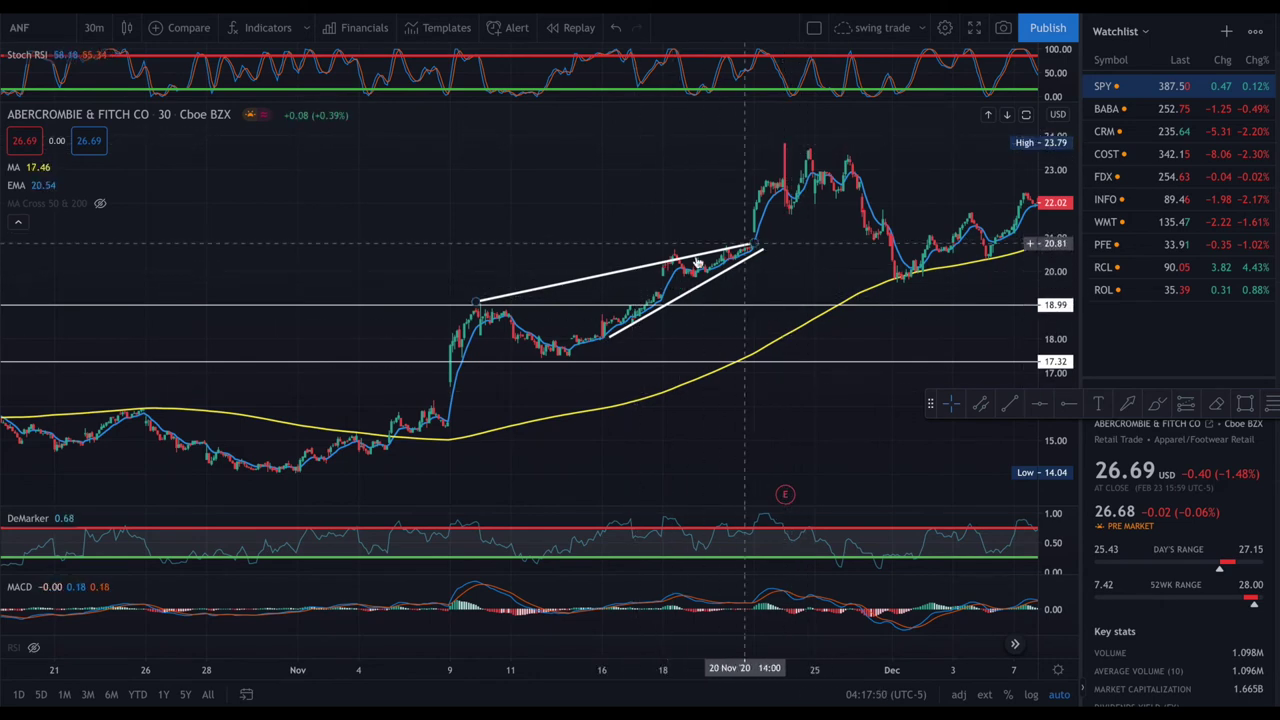
click(94, 27)
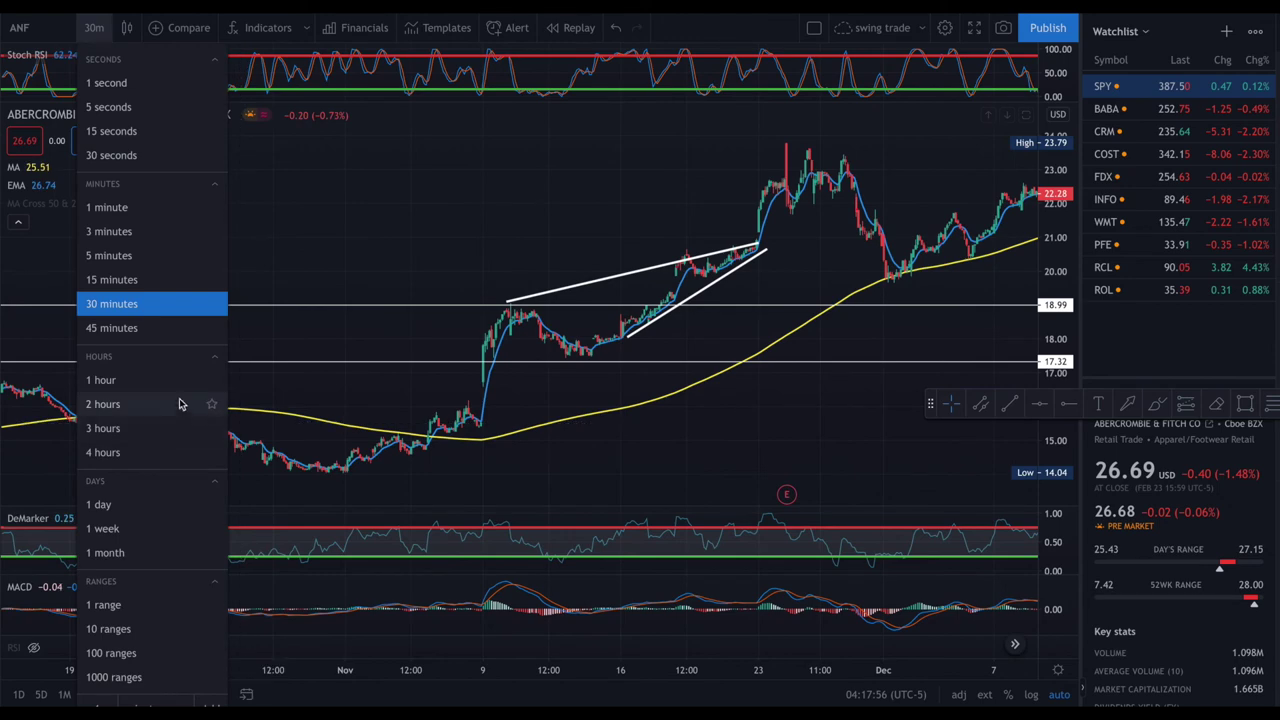
click(163, 503)
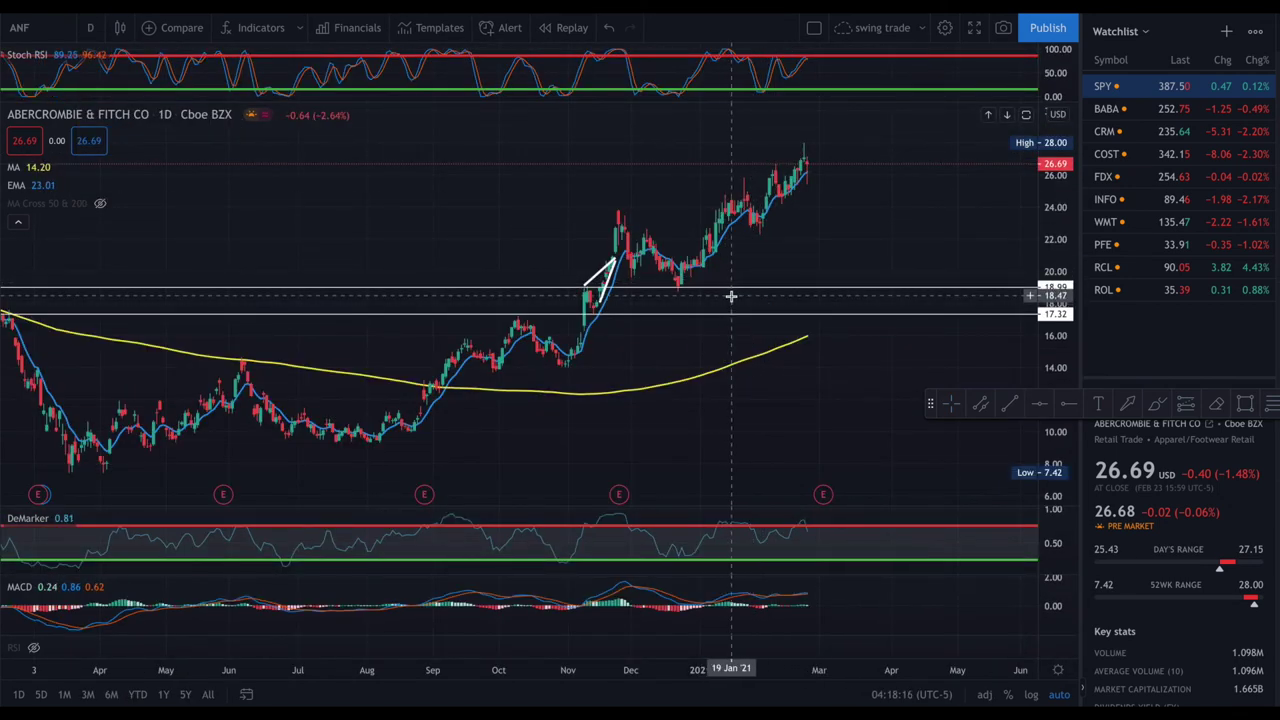
shift+click(731, 294)
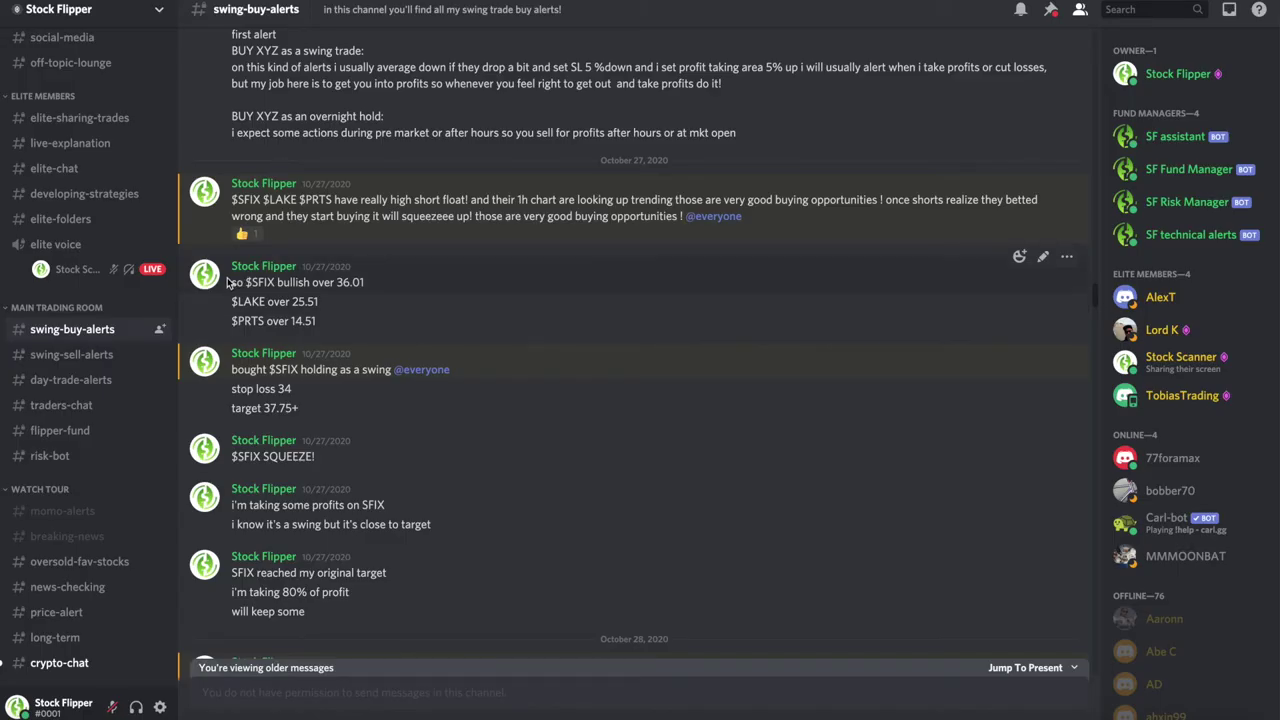
- Highlight the SFIX, LAKE and $PRTS over 14.51 alert lines in Discord
drag(228, 283, 400, 294)
click(358, 333)
drag(297, 333, 208, 320)
click(211, 322)
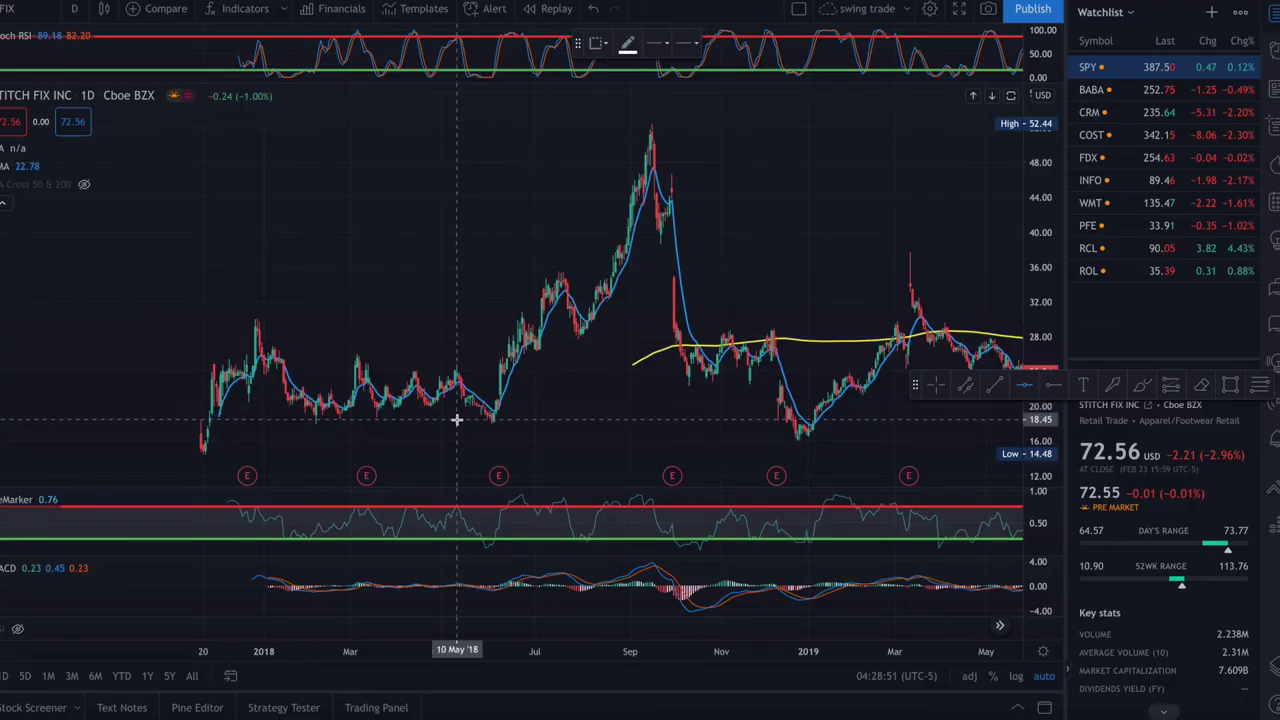
- Add SFIX horizontal levels at 18.45, 25.66 and 35.3, and circle the pullback near 32
click(457, 419)
click(455, 356)
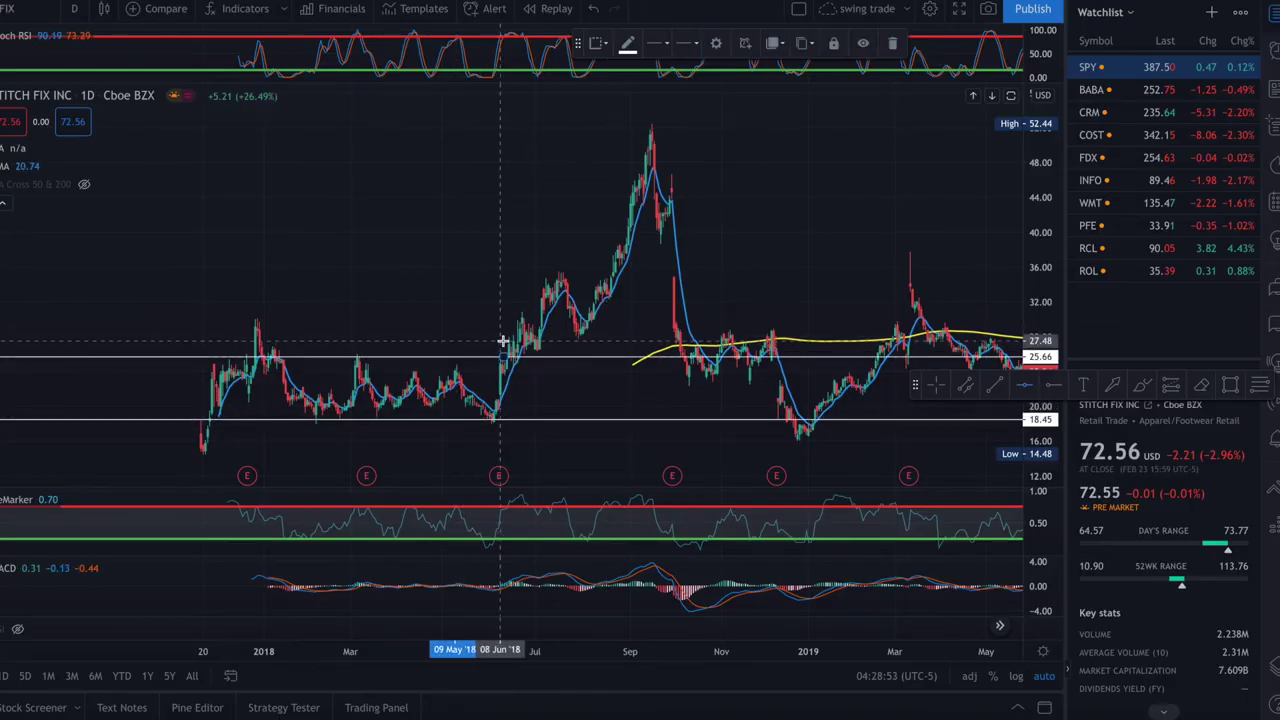
click(504, 272)
scroll(504, 272, up, 2)
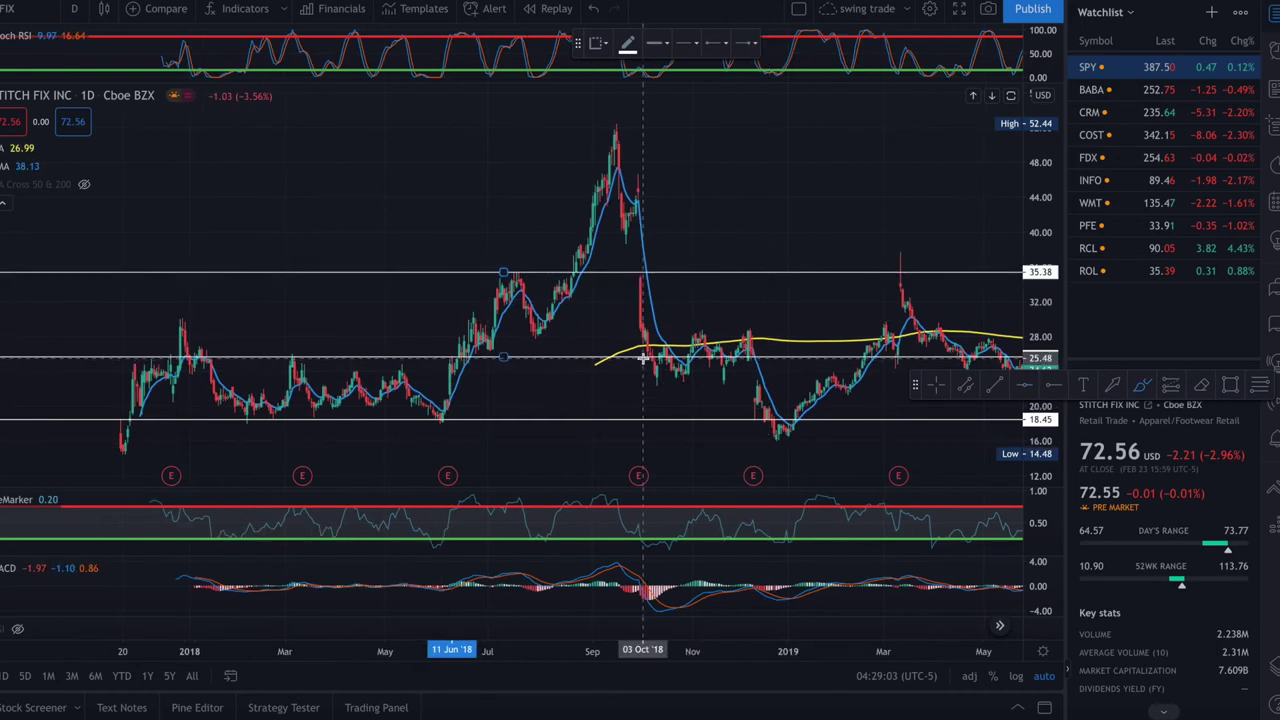
mouse_move(540, 301)
mouse_down()
mouse_move(556, 290)
mouse_move(549, 301)
mouse_up()
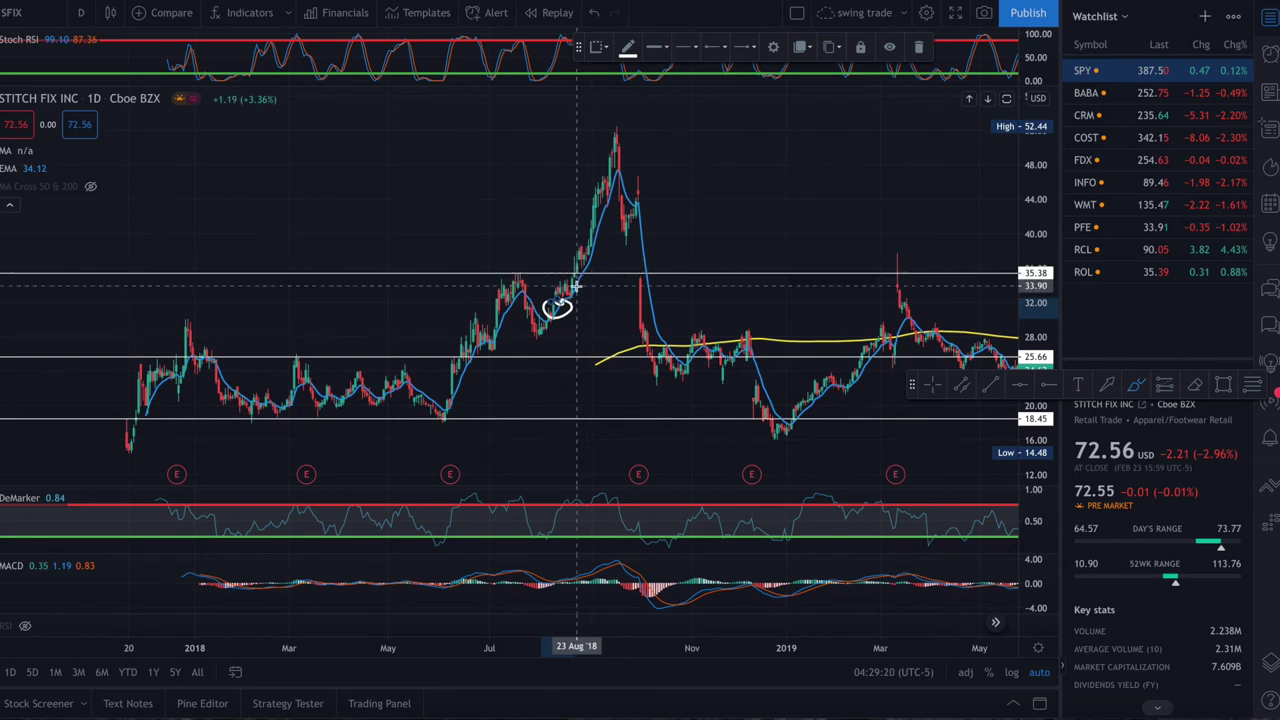
- Nudge the upper level to 35.38 and measure the rally from the breakout to the September peak
drag(576, 272, 576, 274)
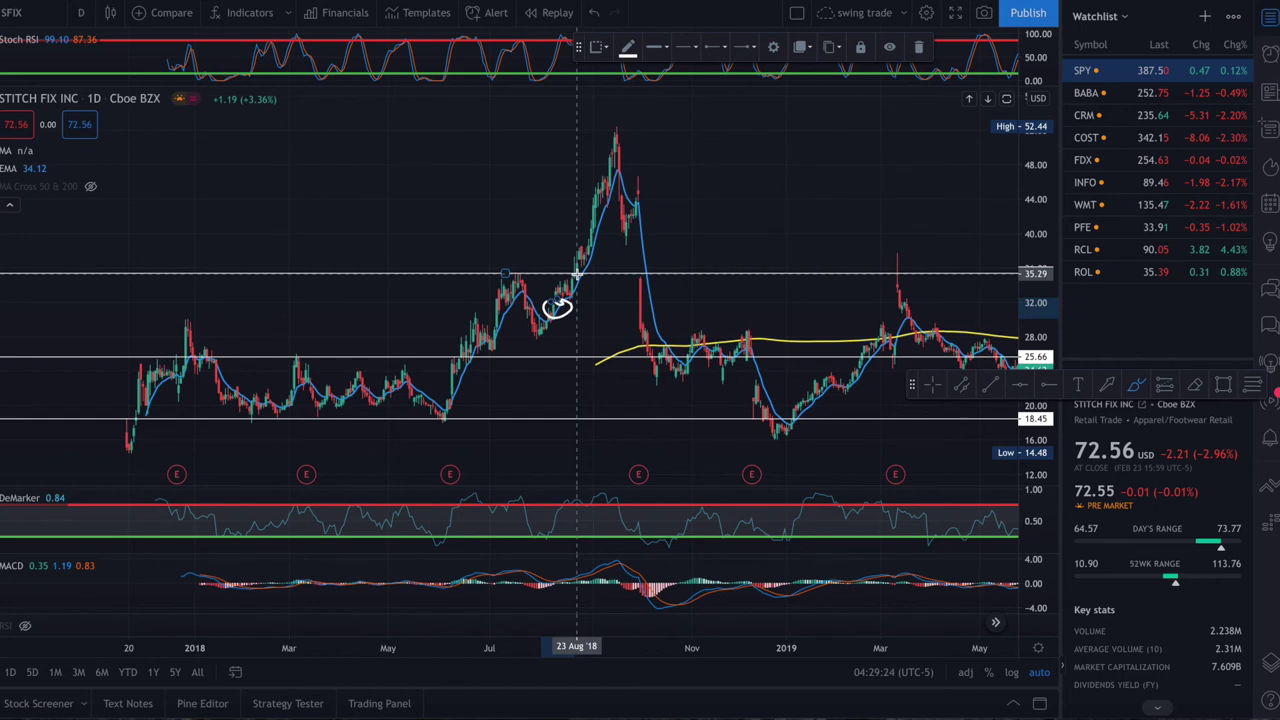
scroll(576, 272, up, 1)
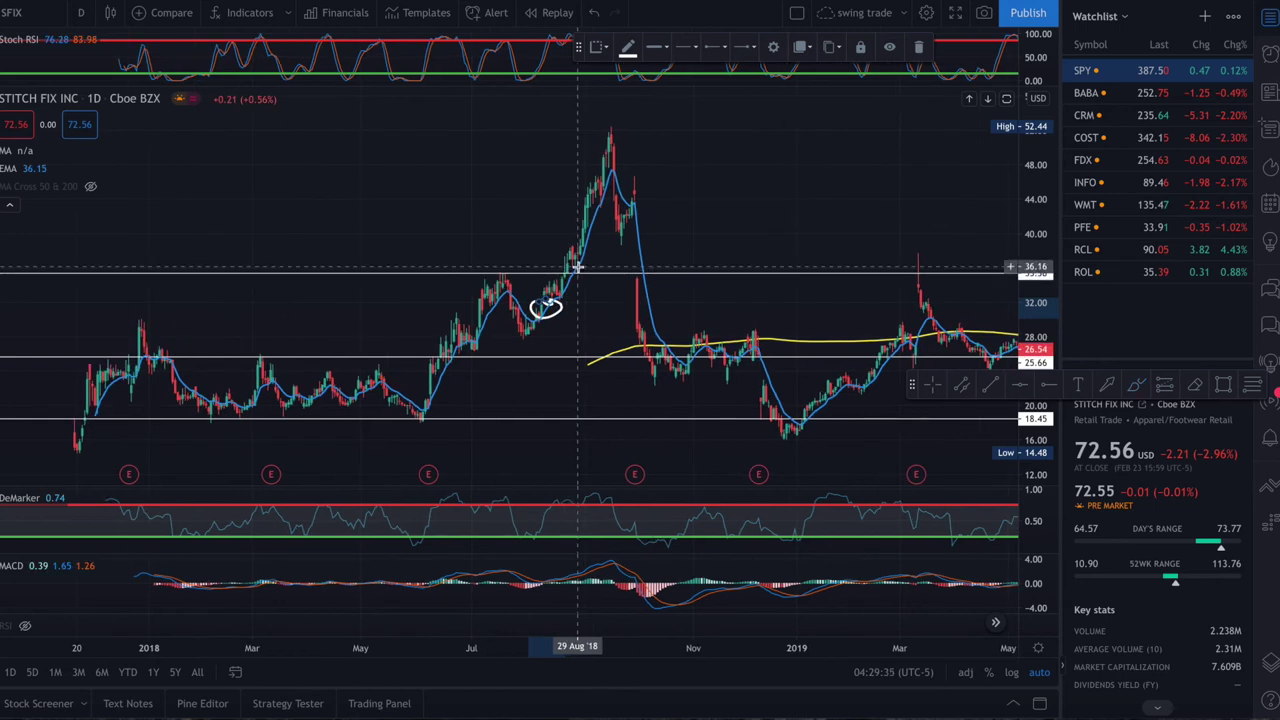
shift+click(577, 270)
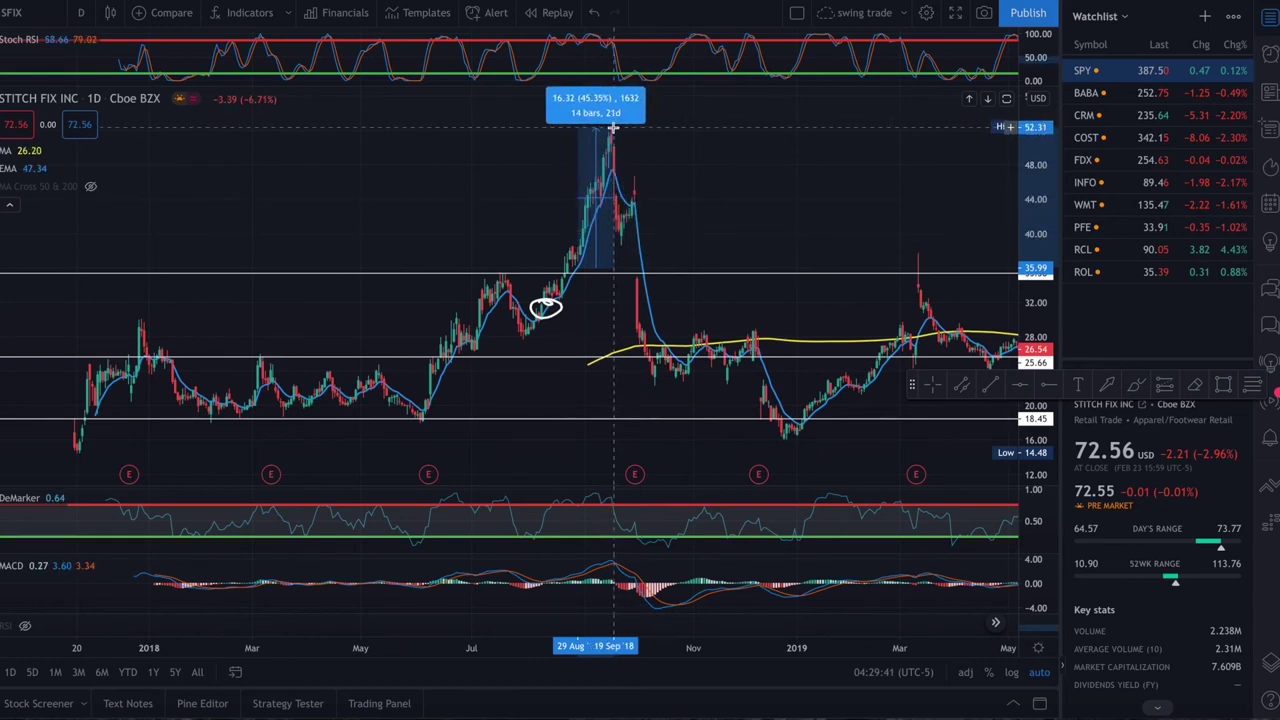
click(613, 127)
click(666, 171)
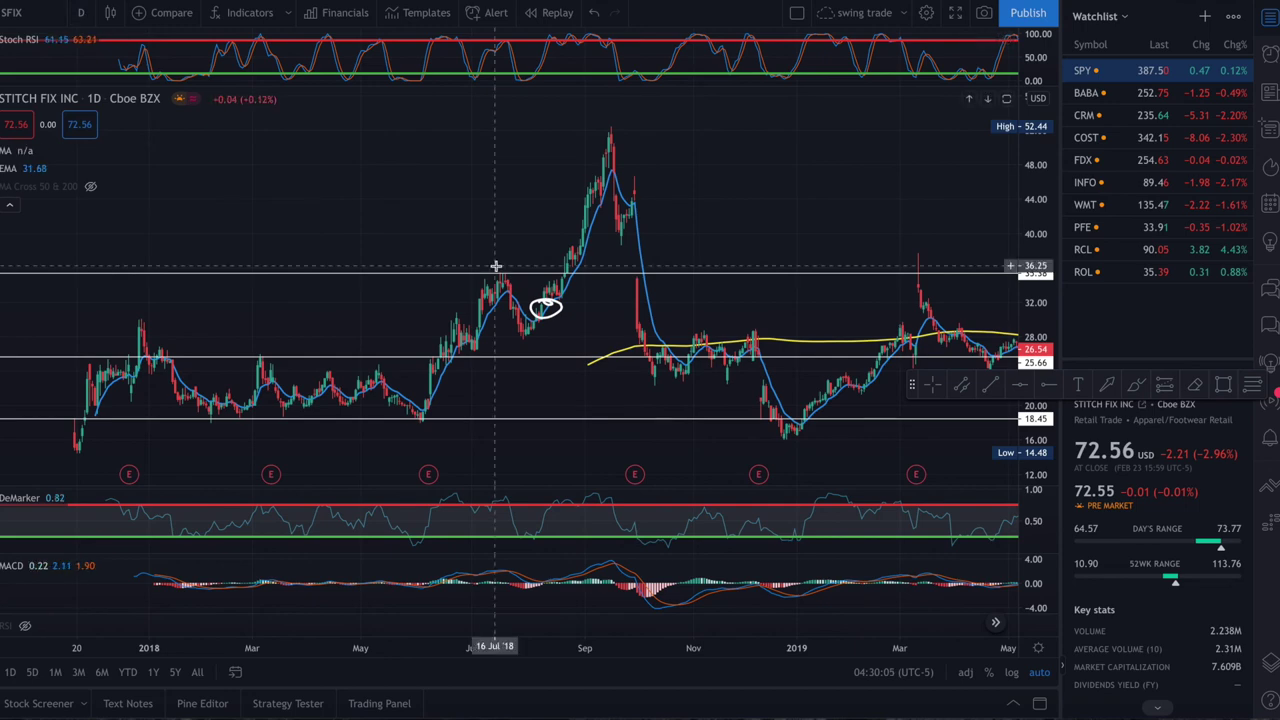
- Measure the gain just after the breakout and brush an arc along the rally toward the peak
scroll(543, 270, up, 3)
shift+click(538, 278)
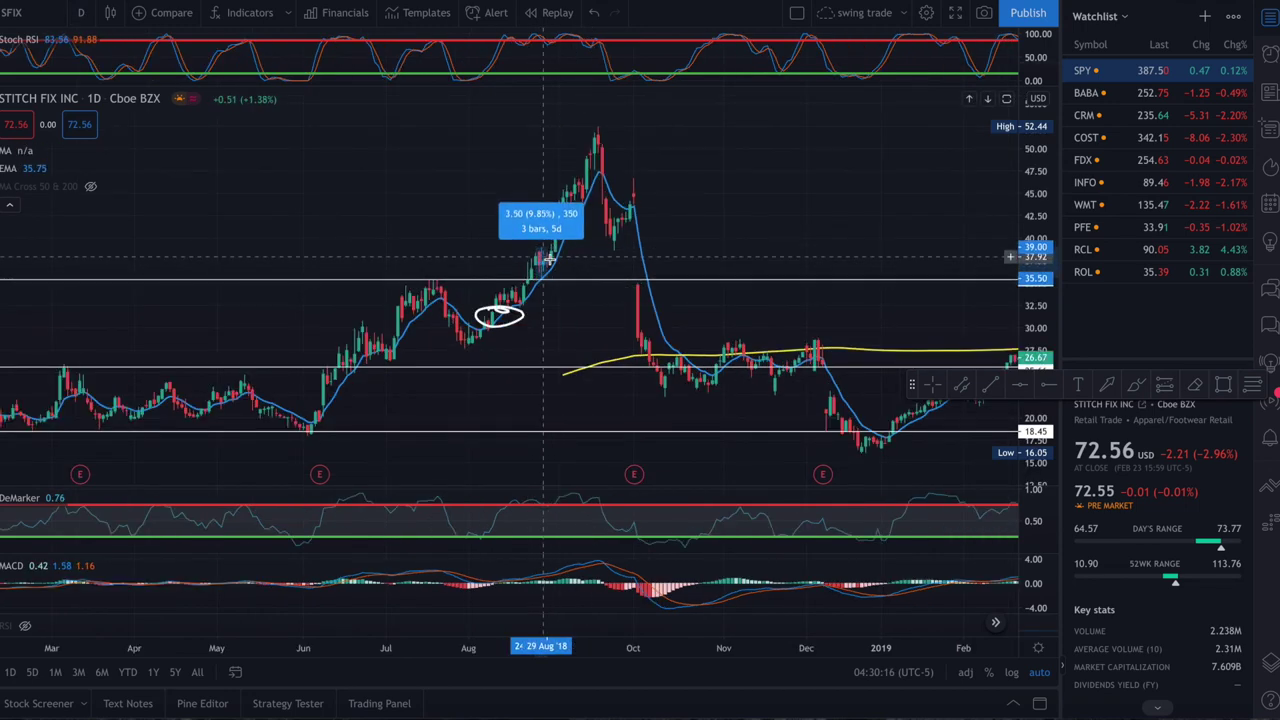
key(alt+shift+b)
mouse_move(540, 258)
mouse_down()
mouse_move(568, 282)
mouse_move(560, 222)
mouse_move(578, 176)
mouse_up()
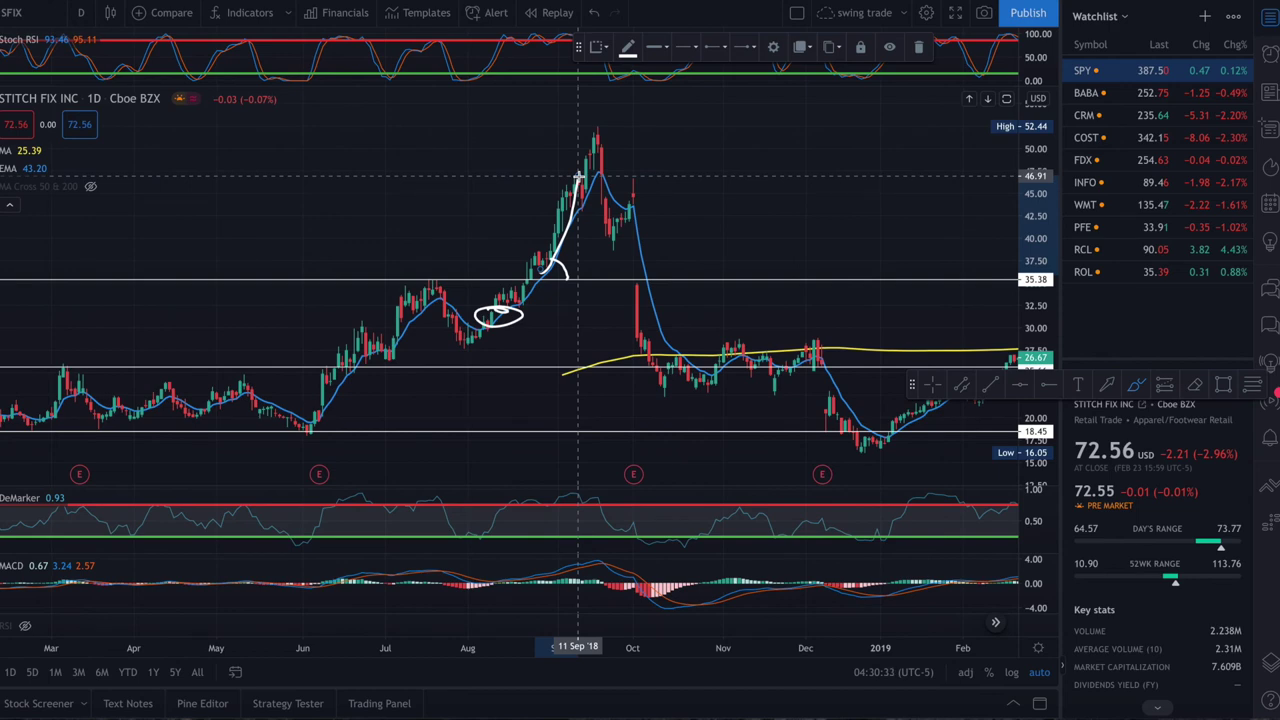
scroll(653, 235, down, 5)
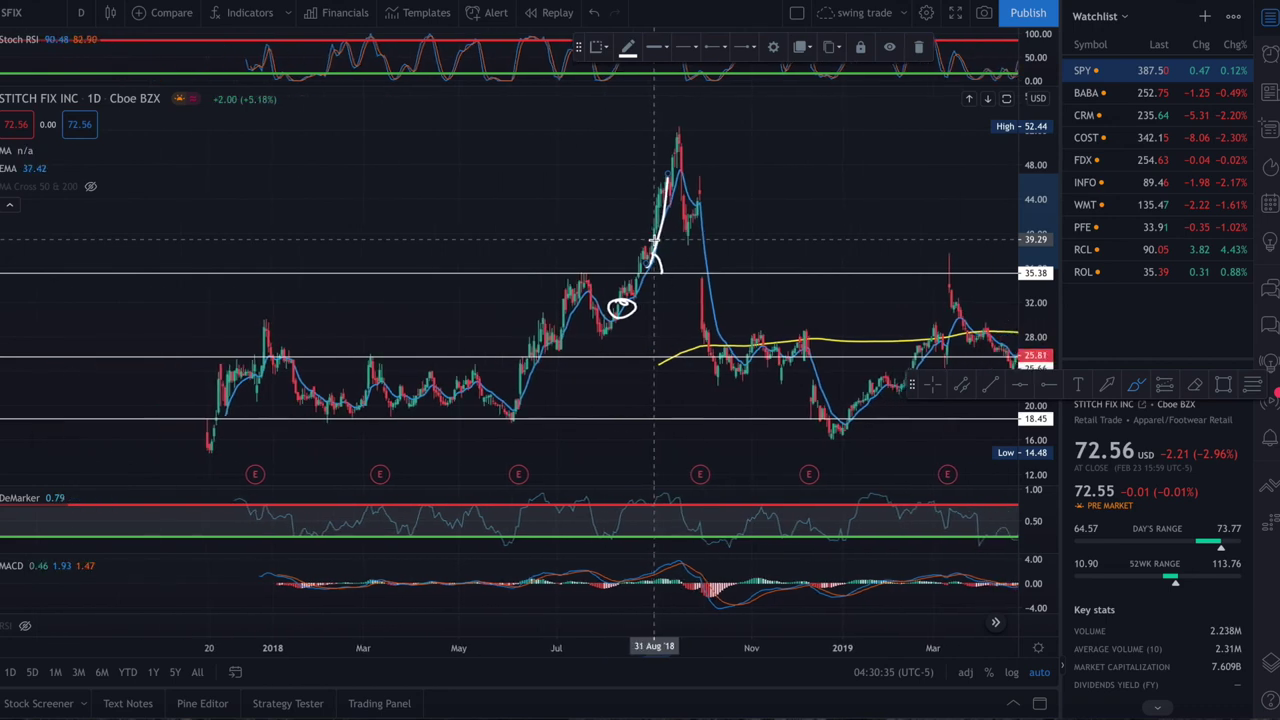
scroll(653, 240, right, 10)
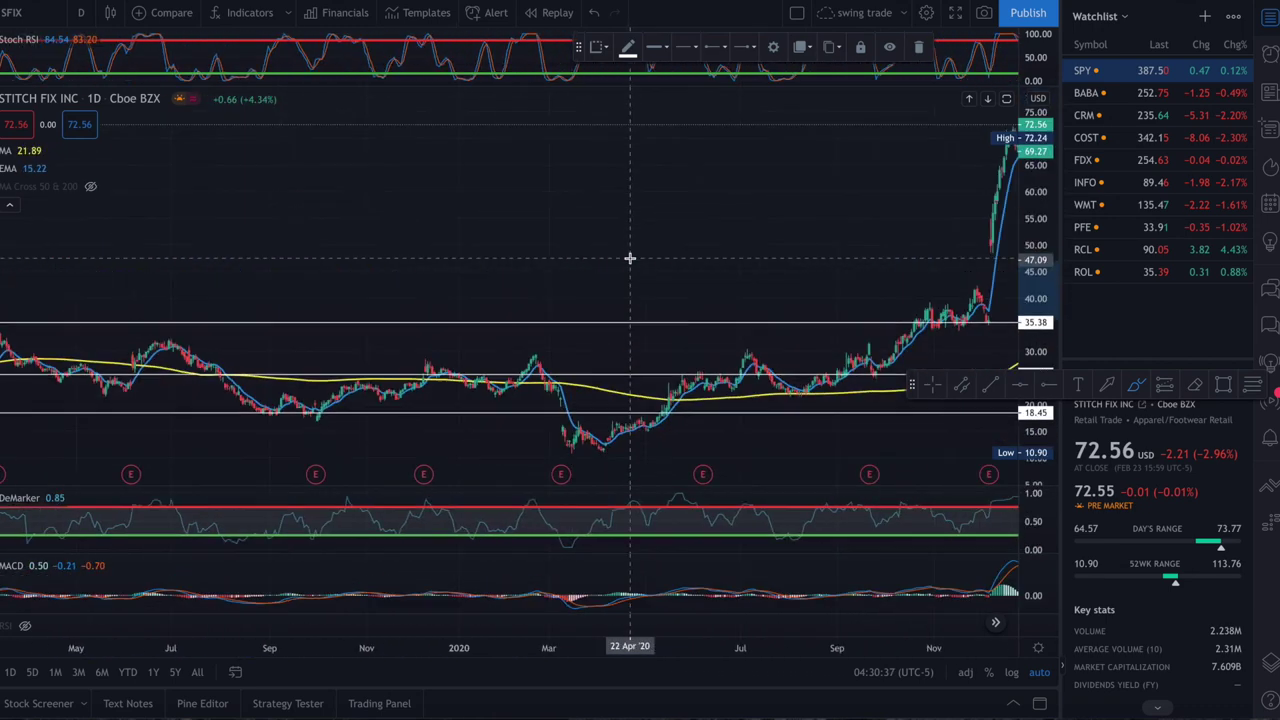
- Scroll the PRTS 1-hour chart to show the November peak near 15, the 9.42 drop and the 17.24 high
scroll(630, 258, up, 5)
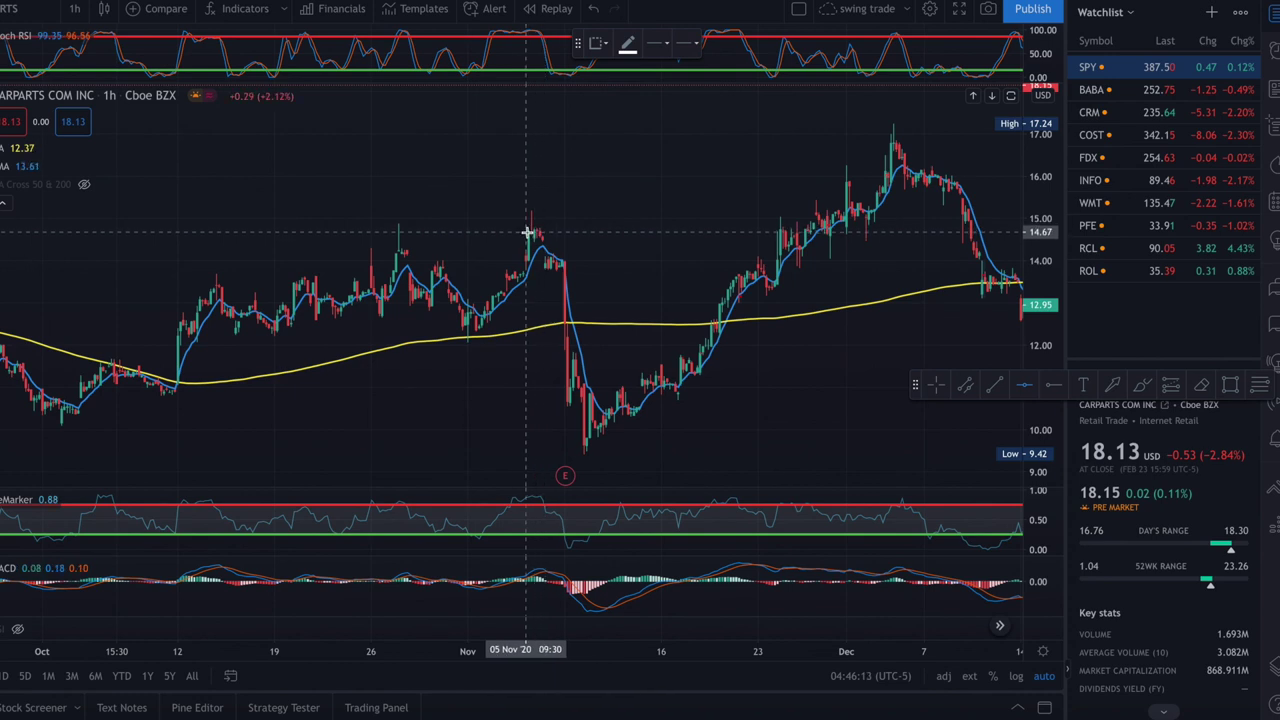
- Mark PRTS levels at 14.62 and 9.50, then measure the 16.04% rise from 14.49 to December's peak
click(527, 232)
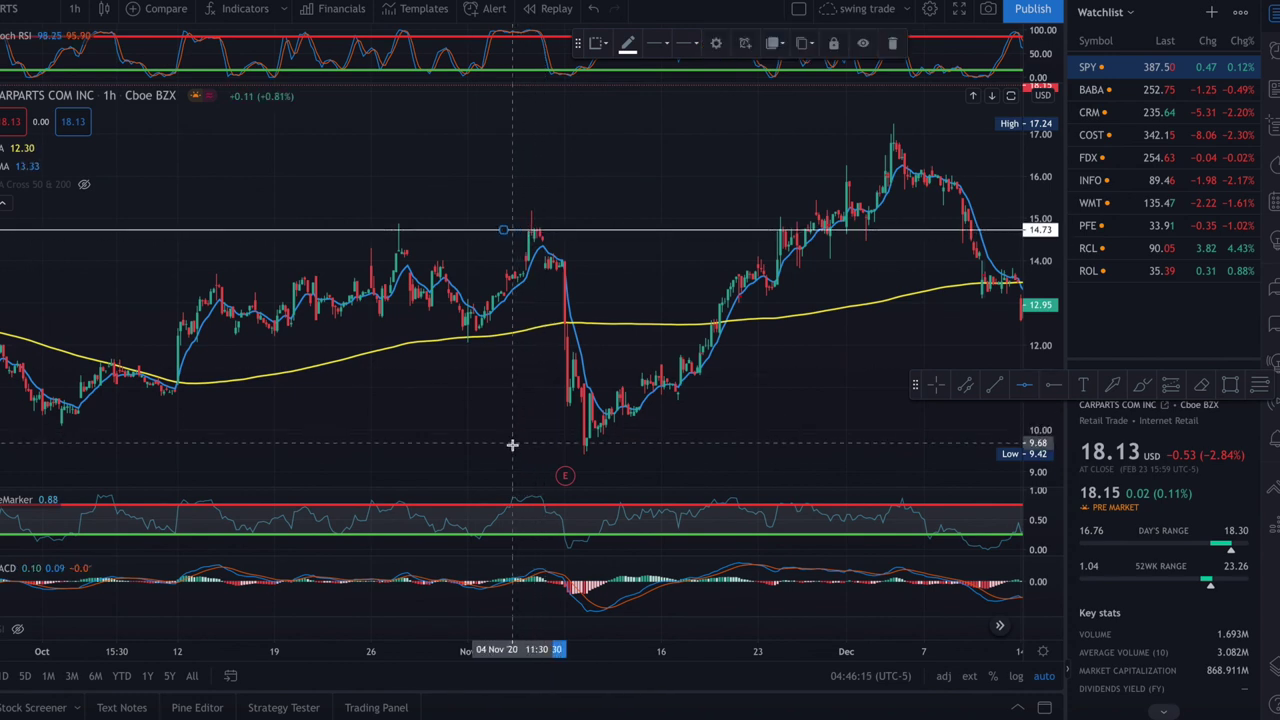
click(511, 437)
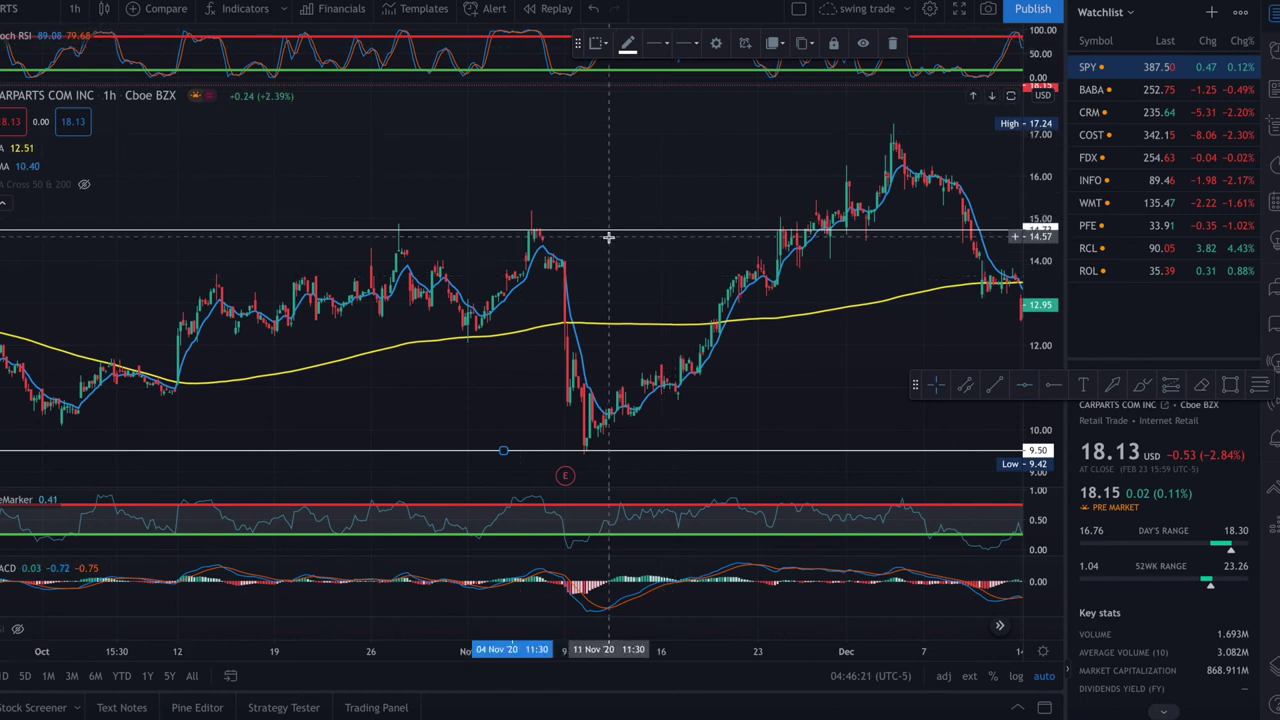
drag(610, 240, 611, 242)
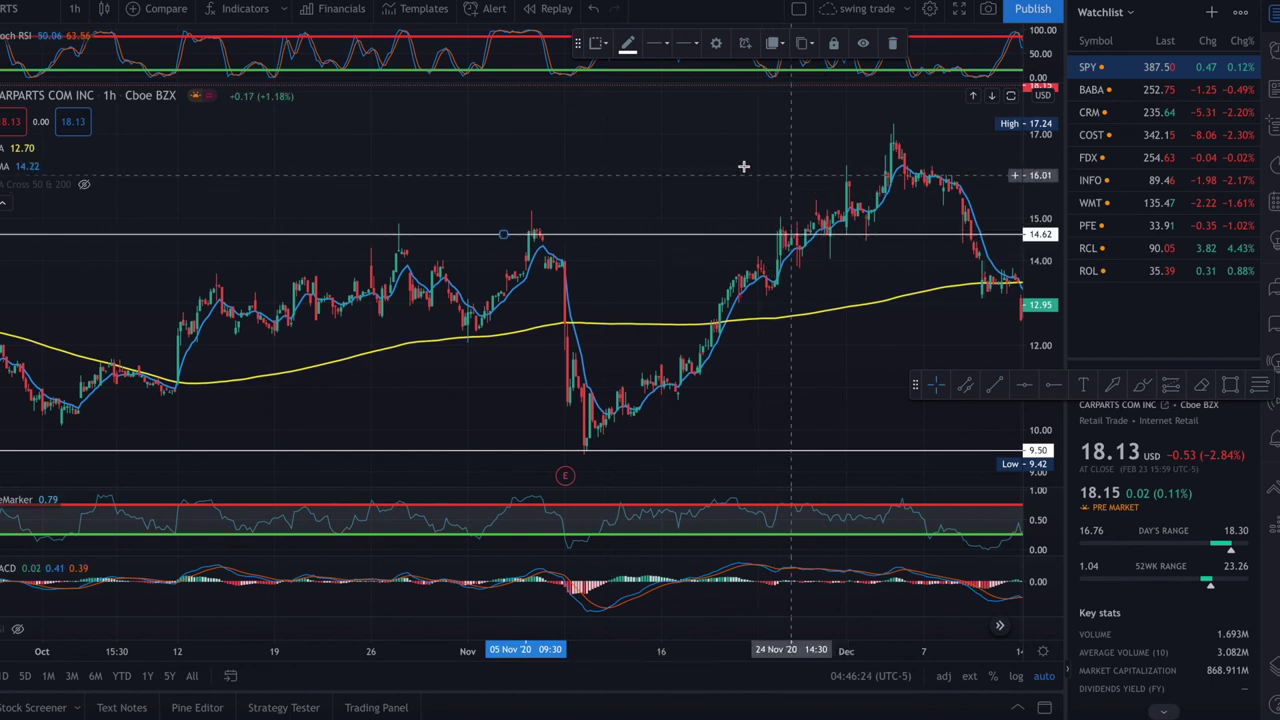
scroll(620, 230, right, 4)
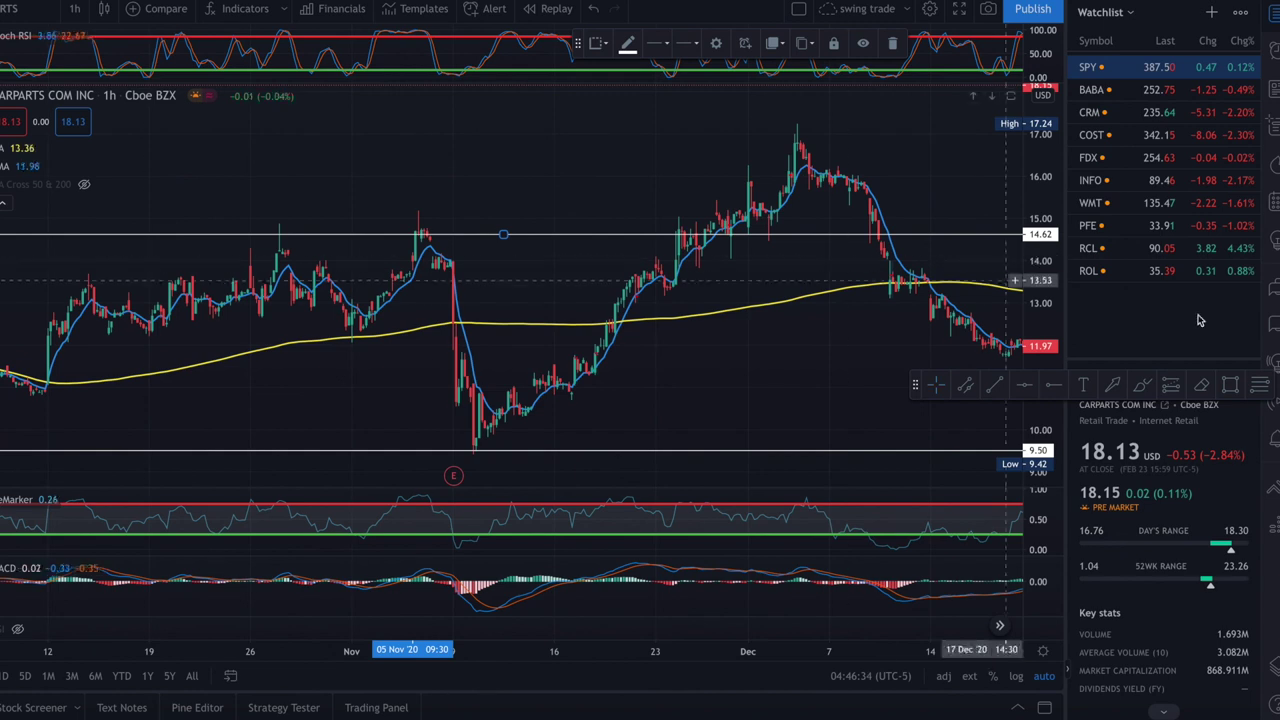
shift+click(800, 237)
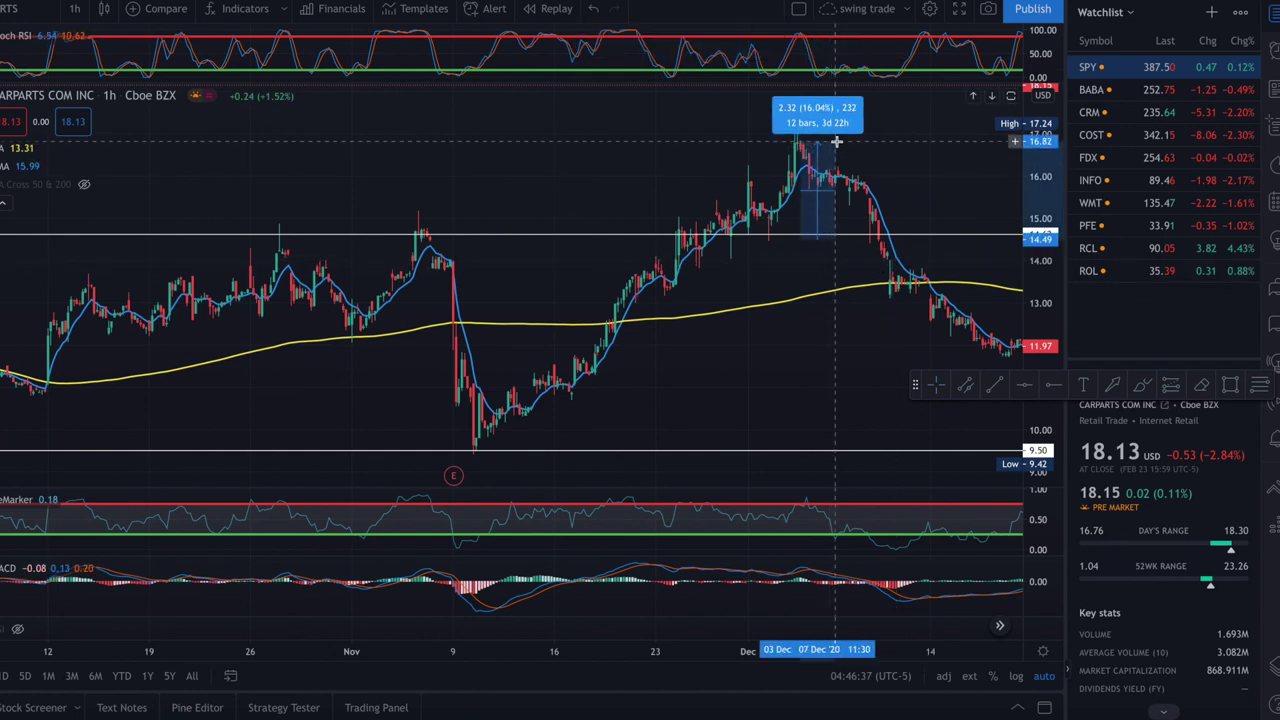